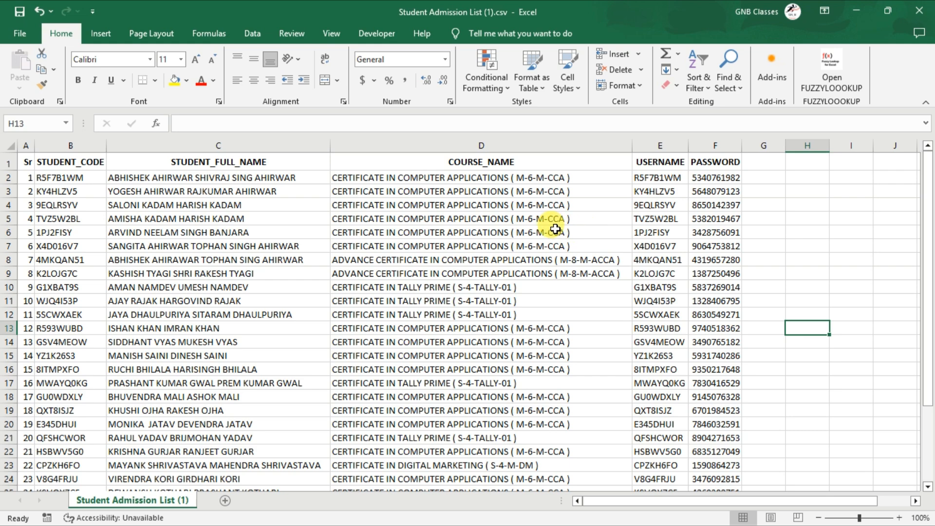
{"action": "left_click", "coordinate": [507, 289]}
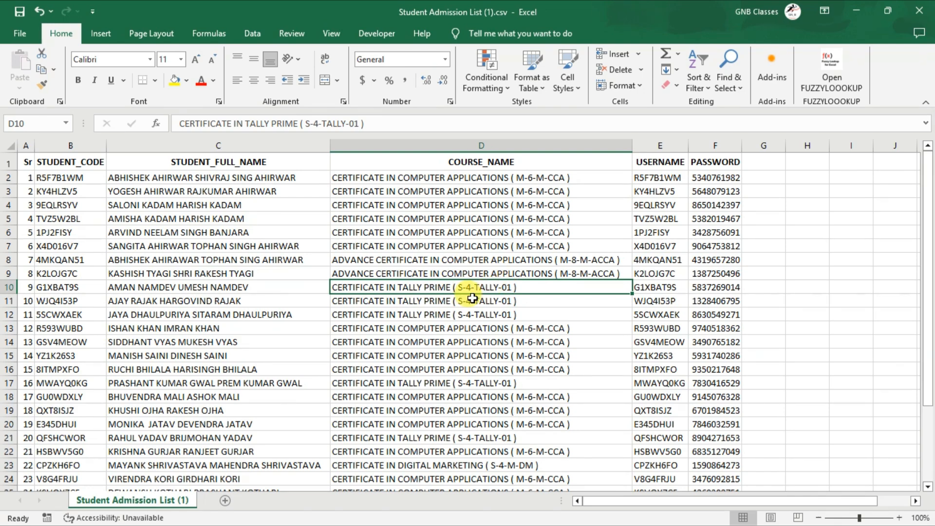
{"action": "left_click", "coordinate": [615, 262]}
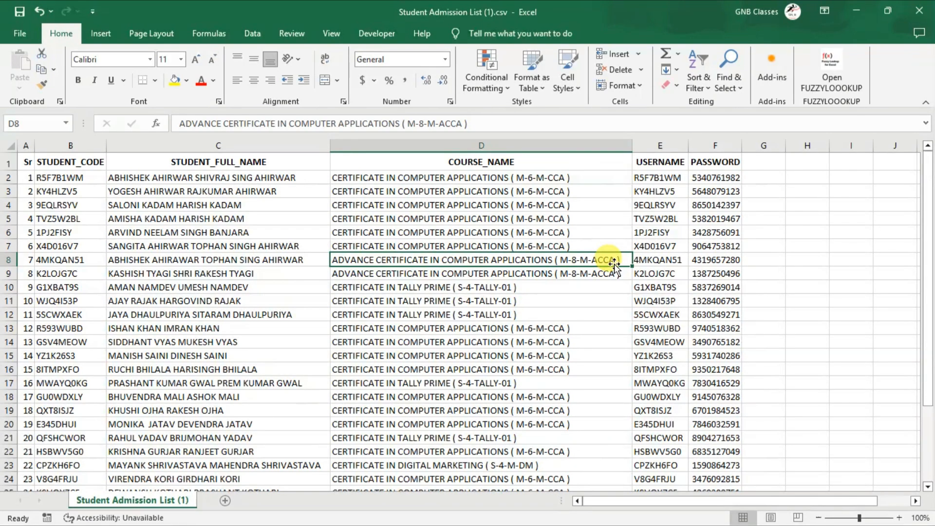
Widen column I and narrow column H beside the student table
{"action": "left_click", "coordinate": [853, 155]}
{"action": "left_click_drag", "start_coordinate": [873, 148], "coordinate": [911, 149]}
{"action": "left_click_drag", "start_coordinate": [826, 143], "coordinate": [809, 145]}
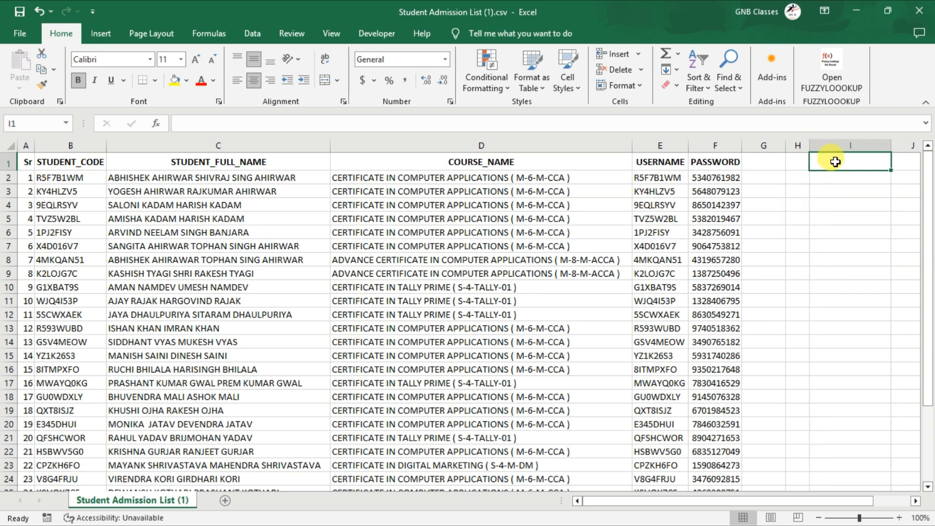
Copy the COURSE_NAME header from D1 into cell I1 as the criteria heading
{"action": "left_click", "coordinate": [562, 165]}
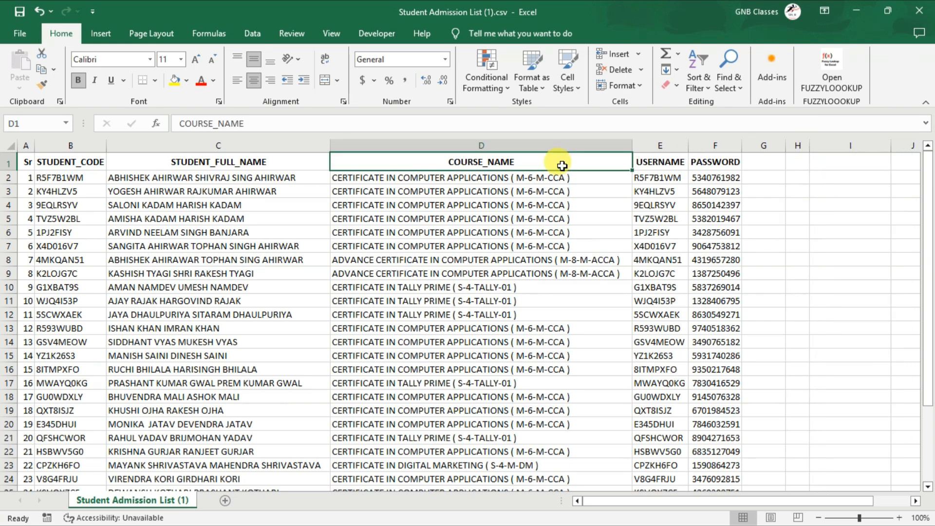
{"action": "key", "text": "ctrl+c"}
{"action": "left_click", "coordinate": [824, 160]}
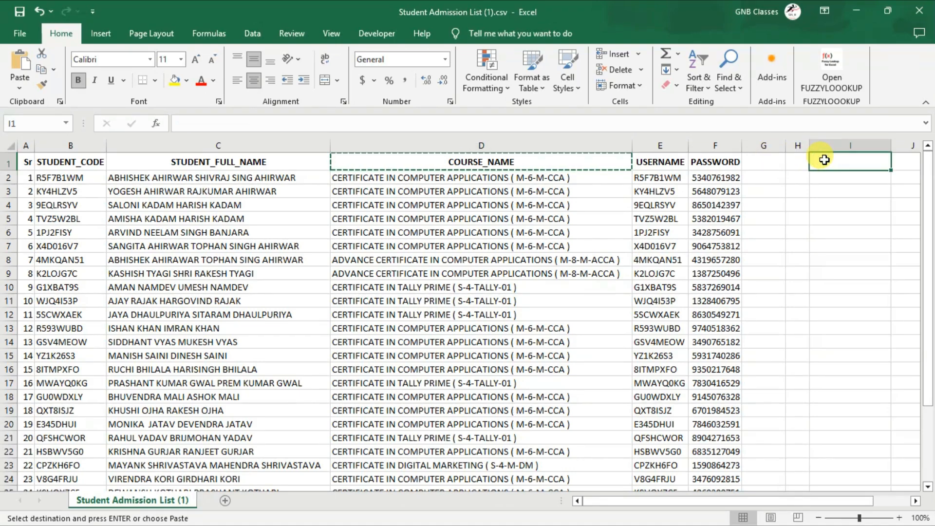
{"action": "key", "text": "ctrl+v"}
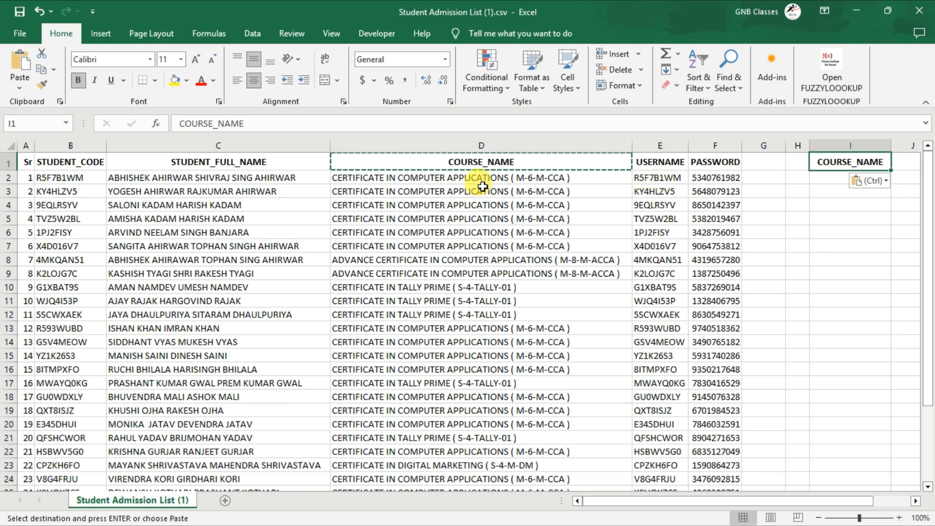
{"action": "left_click_drag", "start_coordinate": [482, 187], "coordinate": [476, 298]}
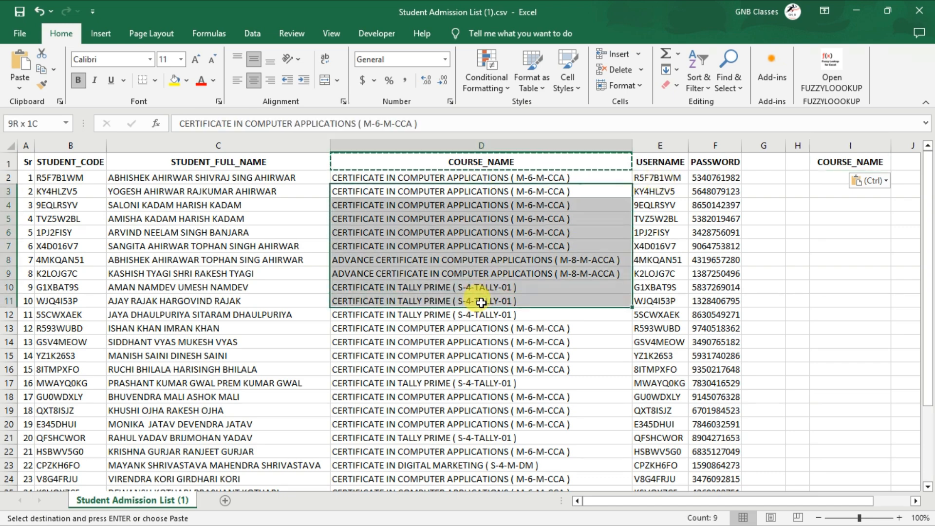
{"action": "left_click", "coordinate": [807, 205]}
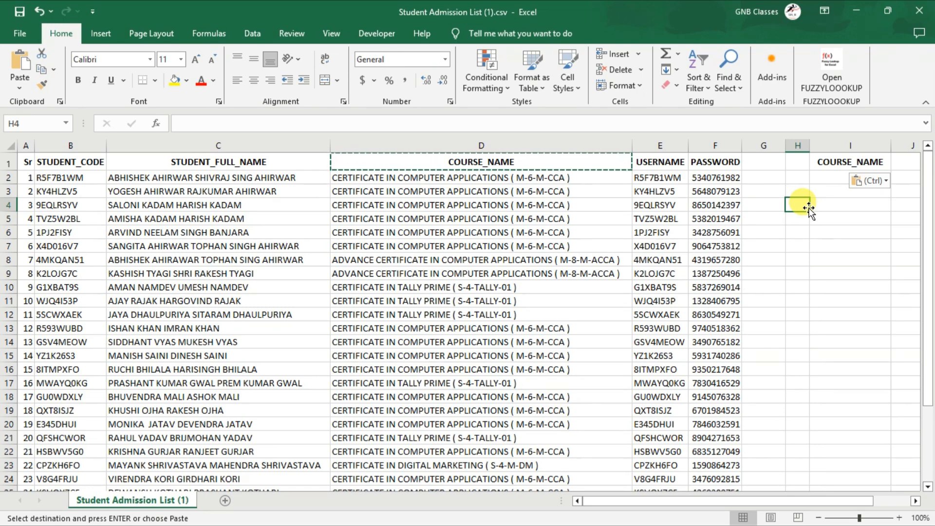
{"action": "left_click", "coordinate": [540, 342]}
Copy the course CERTIFICATE IN COMPUTER APPLICATIONS ( M-6-M-CCA ) from D3 into I2 and autofit column I to the text
{"action": "left_click", "coordinate": [515, 187]}
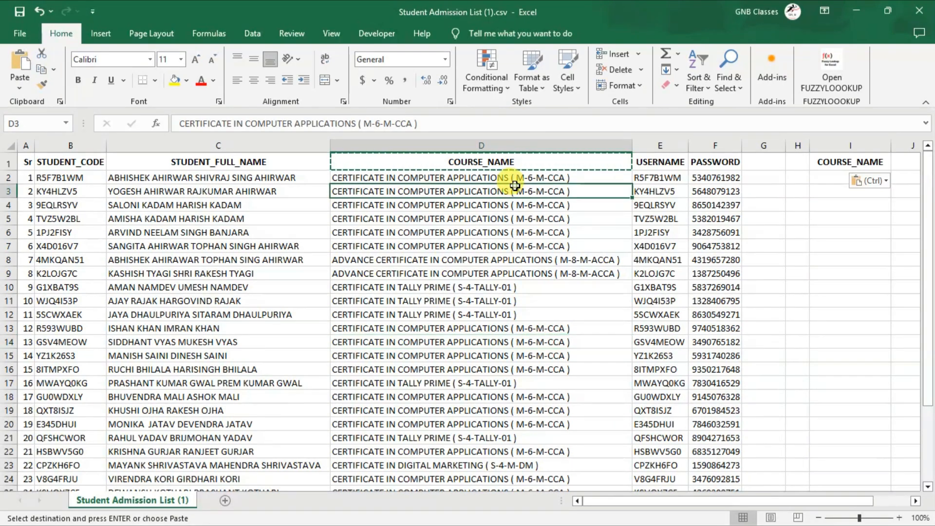
{"action": "key", "text": "ctrl+c"}
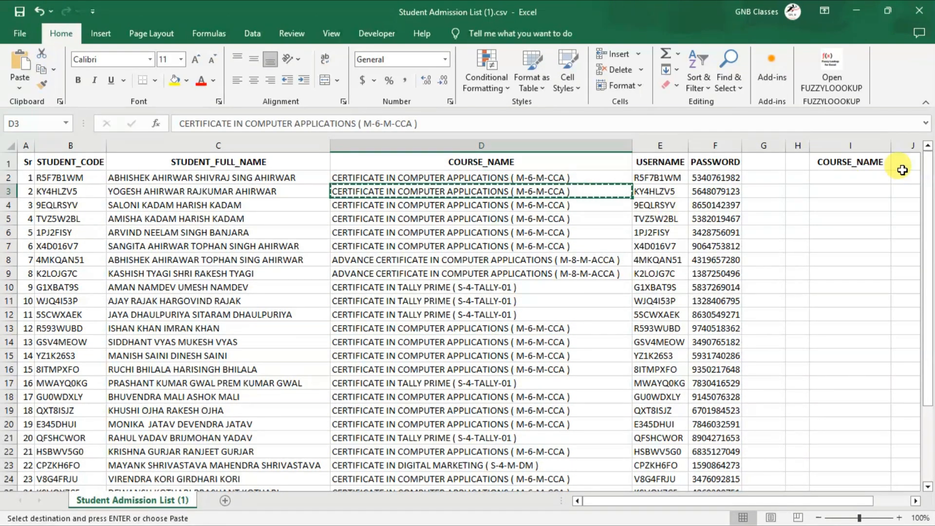
{"action": "left_click", "coordinate": [876, 179]}
{"action": "key", "text": "ctrl+v"}
{"action": "left_click_drag", "start_coordinate": [892, 146], "coordinate": [893, 149]}
{"action": "double_click", "coordinate": [893, 149]}
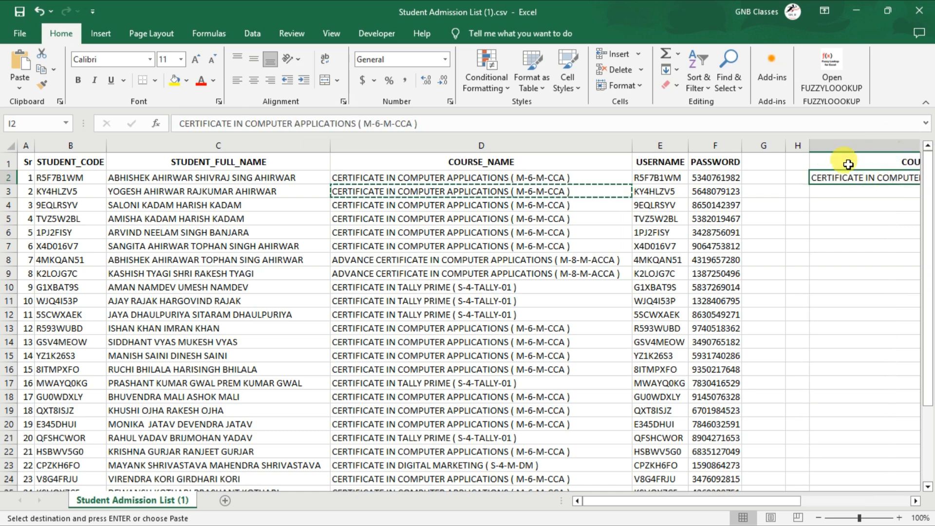
{"action": "left_click", "coordinate": [546, 299]}
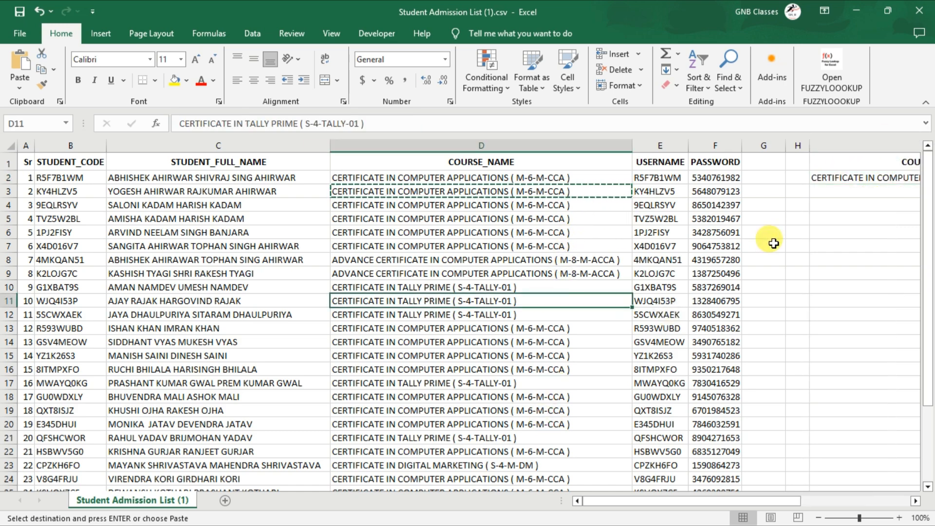
{"action": "left_click_drag", "start_coordinate": [771, 502], "coordinate": [650, 501]}
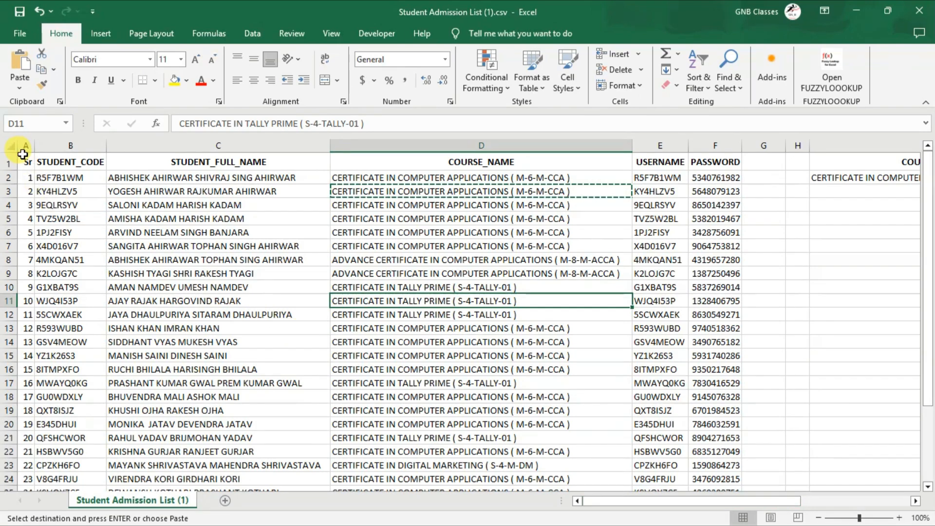
Start an Advanced Filter on the student table A1:F31, with the results copied to another location
{"action": "left_click", "coordinate": [23, 159]}
{"action": "key", "text": "ctrl+shift+Right"}
{"action": "key", "text": "ctrl+shift+Down"}
{"action": "scroll", "coordinate": [390, 286], "scroll_direction": "up", "scroll_amount": 3}
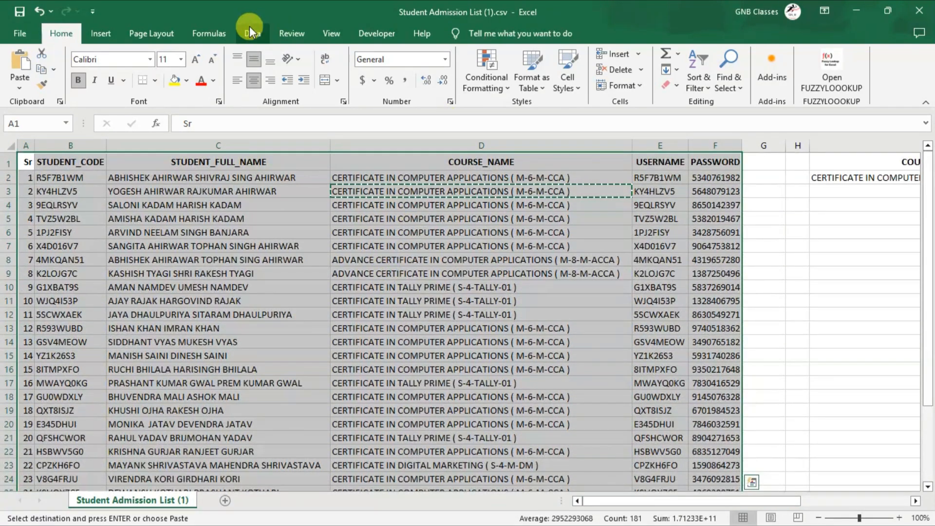
{"action": "left_click", "coordinate": [249, 26]}
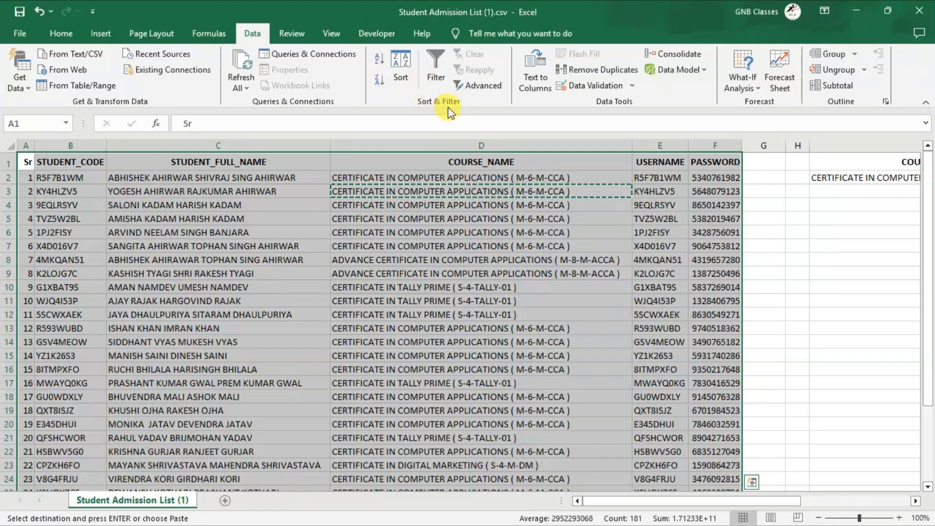
{"action": "left_click", "coordinate": [477, 92]}
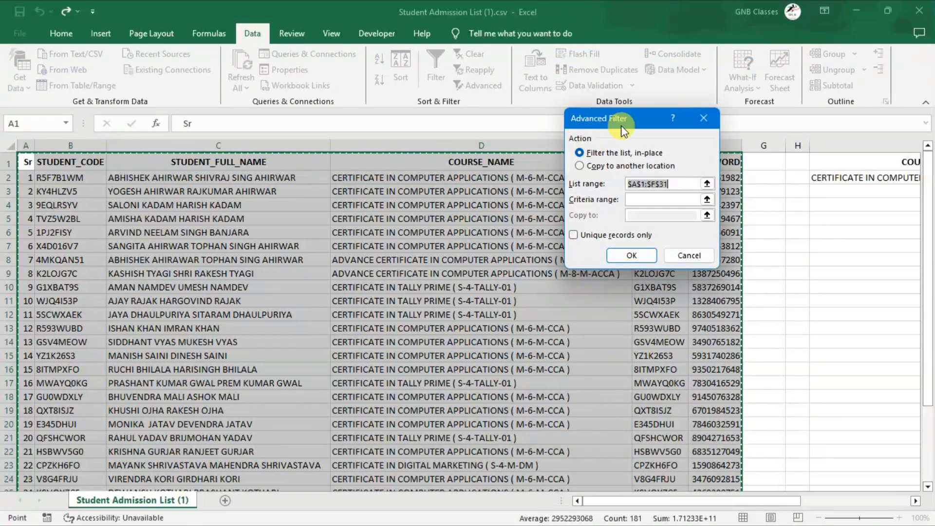
{"action": "left_click_drag", "start_coordinate": [629, 122], "coordinate": [568, 88]}
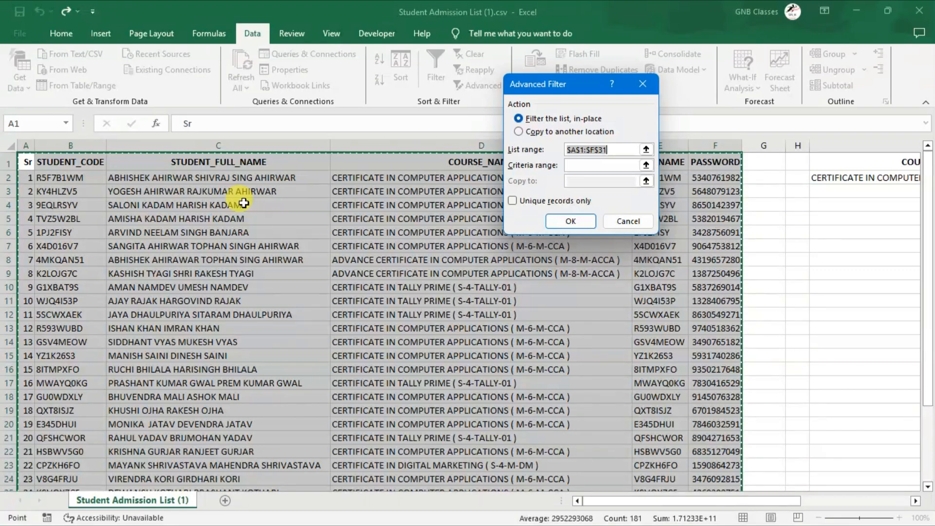
{"action": "left_click", "coordinate": [533, 136]}
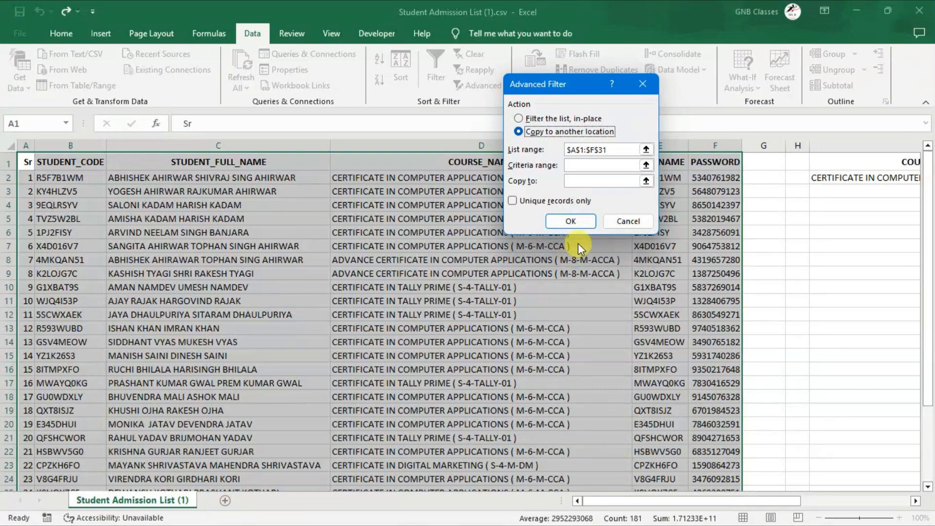
Check the list range A1:F31 and set the filter's criteria range to I1:I2
{"action": "left_click", "coordinate": [613, 147]}
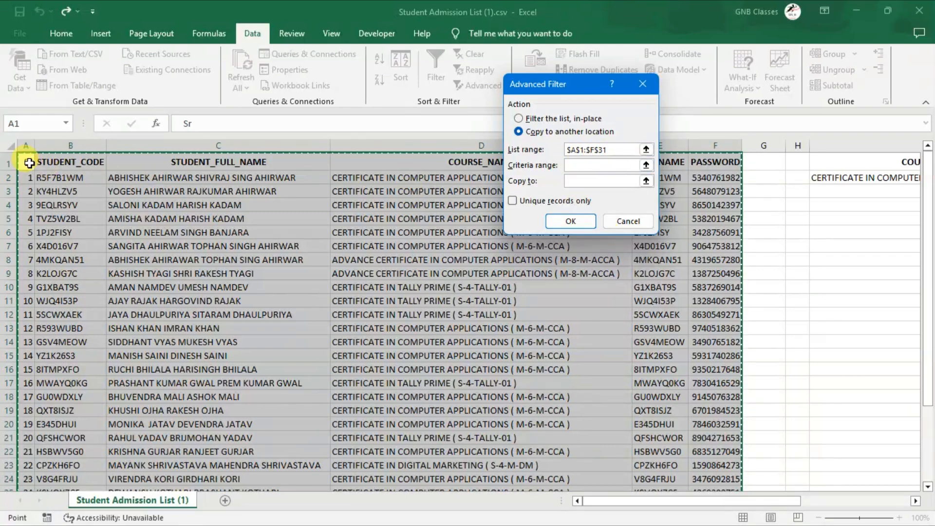
{"action": "scroll", "coordinate": [702, 370], "scroll_direction": "down", "scroll_amount": 6}
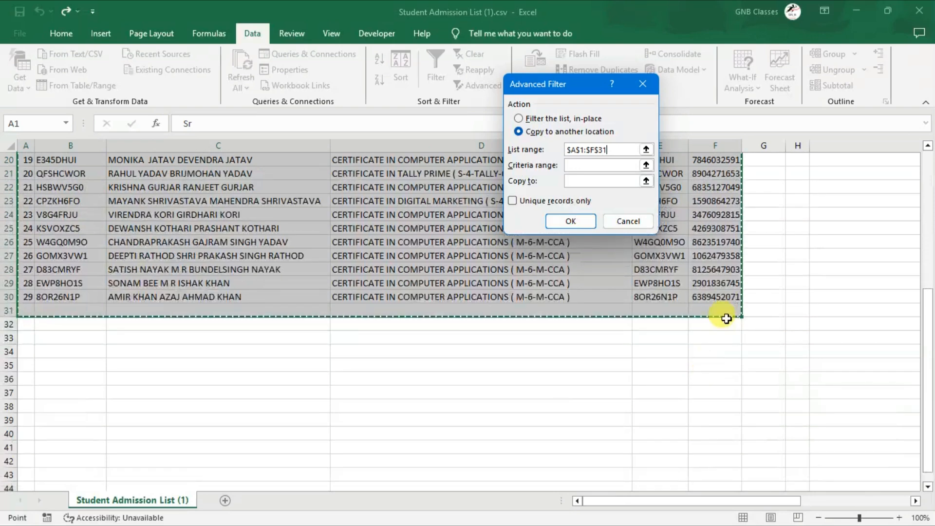
{"action": "scroll", "coordinate": [506, 204], "scroll_direction": "up", "scroll_amount": 6}
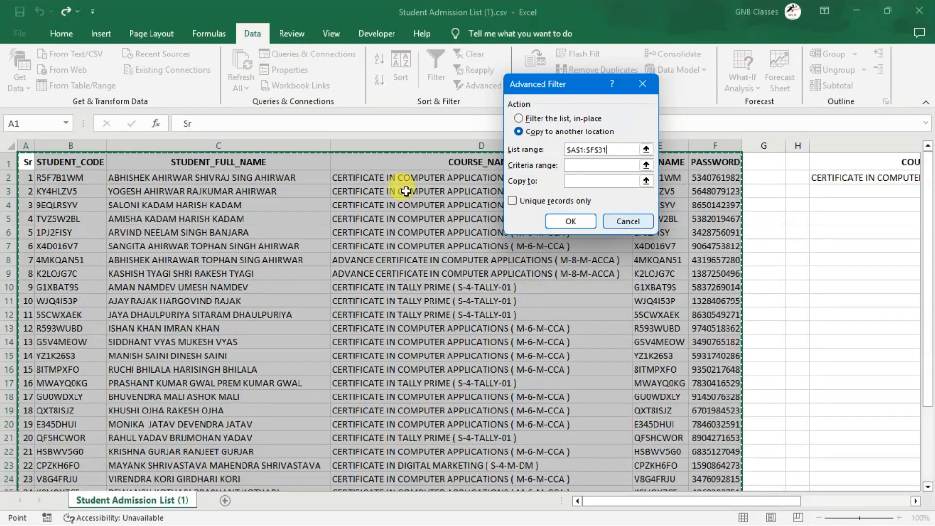
{"action": "left_click", "coordinate": [602, 164]}
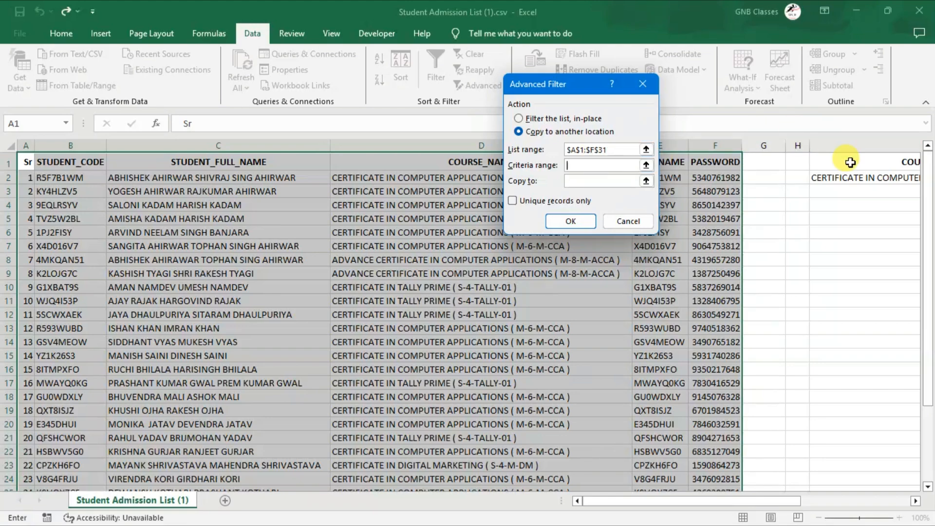
{"action": "left_click_drag", "start_coordinate": [850, 164], "coordinate": [853, 178]}
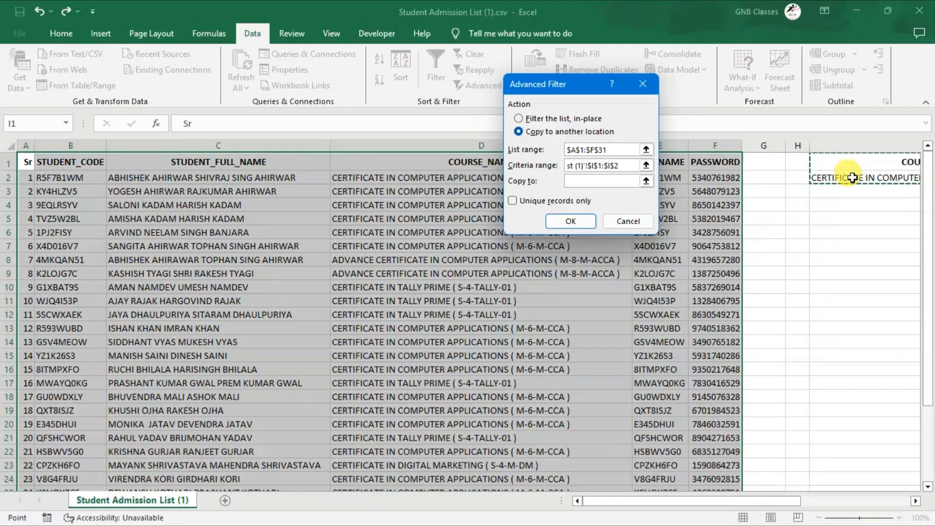
Set cell A34 as the copy destination below the table and run the Advanced Filter
{"action": "left_click", "coordinate": [604, 181]}
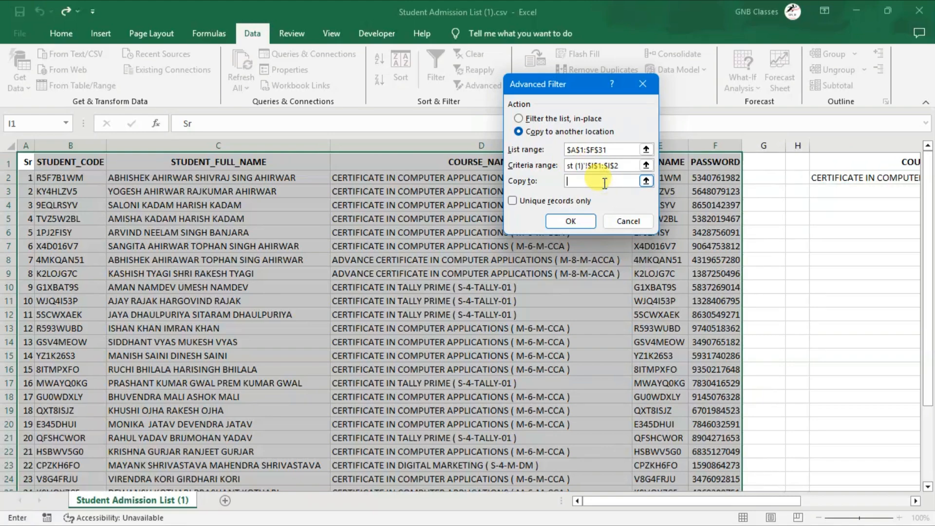
{"action": "scroll", "coordinate": [414, 273], "scroll_direction": "down", "scroll_amount": 5}
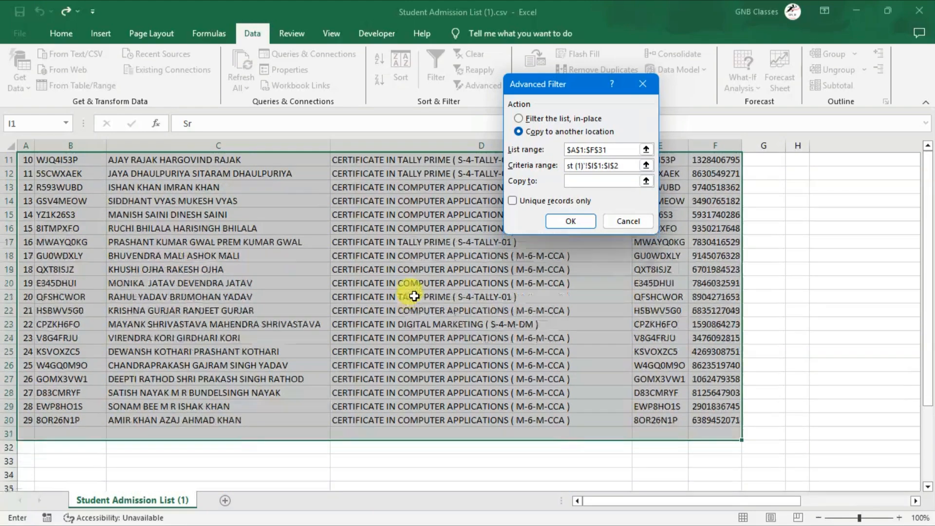
{"action": "left_click", "coordinate": [28, 395]}
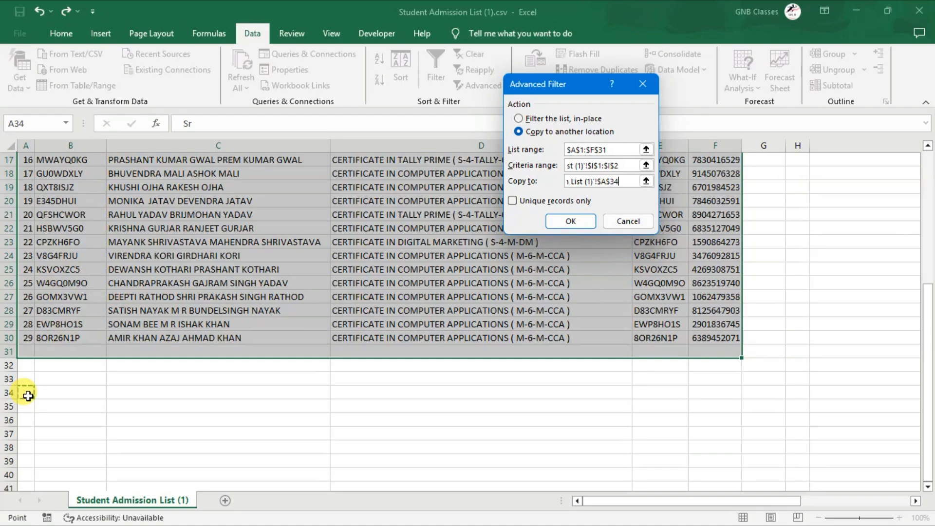
{"action": "left_click", "coordinate": [569, 222]}
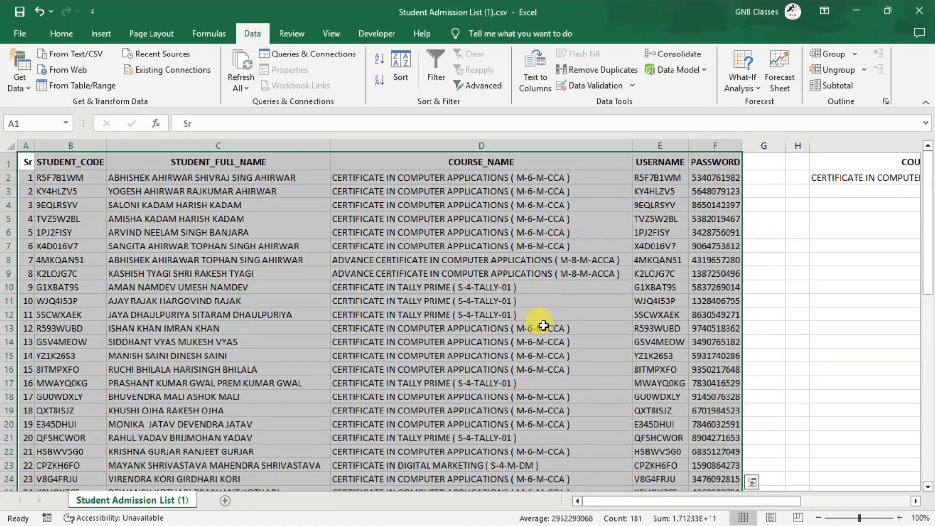
Examine the extracted records below the table and compare their course with the criterion in I2
{"action": "scroll", "coordinate": [544, 326], "scroll_direction": "down", "scroll_amount": 10}
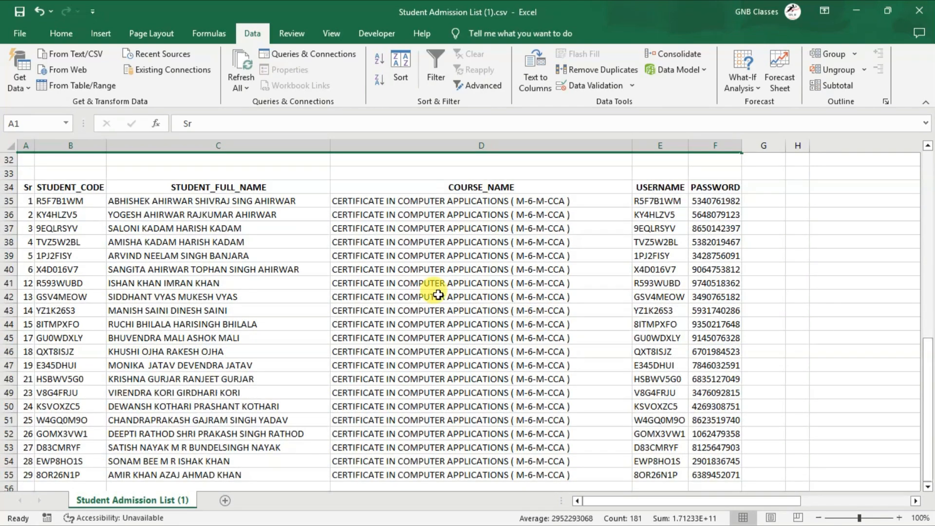
{"action": "left_click", "coordinate": [439, 294]}
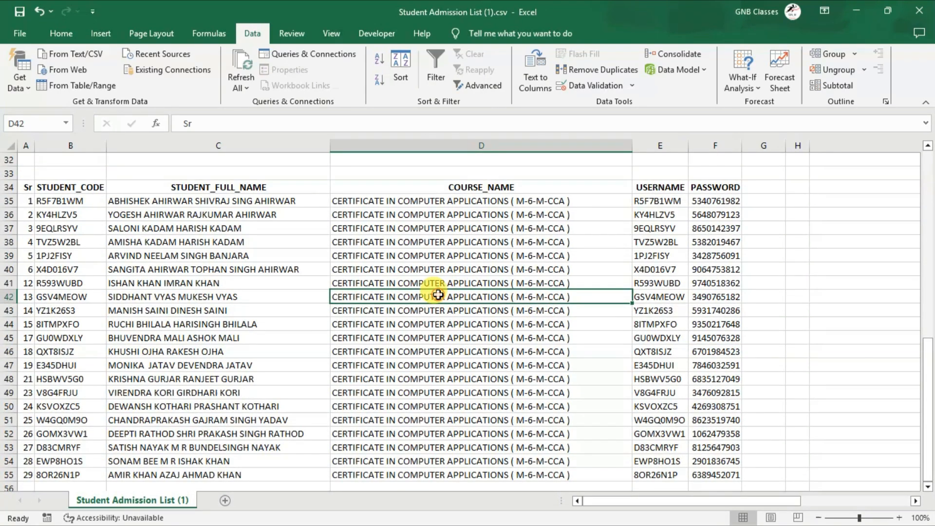
{"action": "right_click", "coordinate": [438, 295]}
{"action": "left_click", "coordinate": [437, 295]}
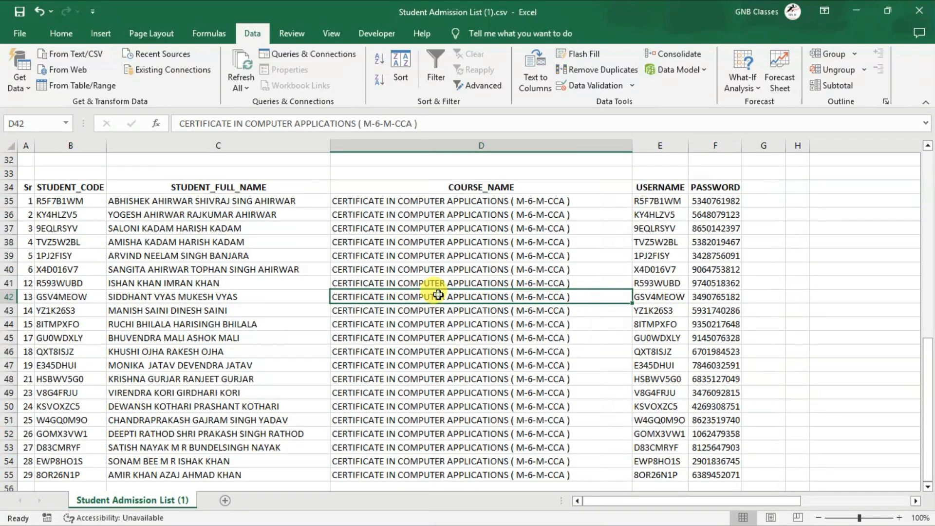
{"action": "scroll", "coordinate": [502, 345], "scroll_direction": "down", "scroll_amount": 3}
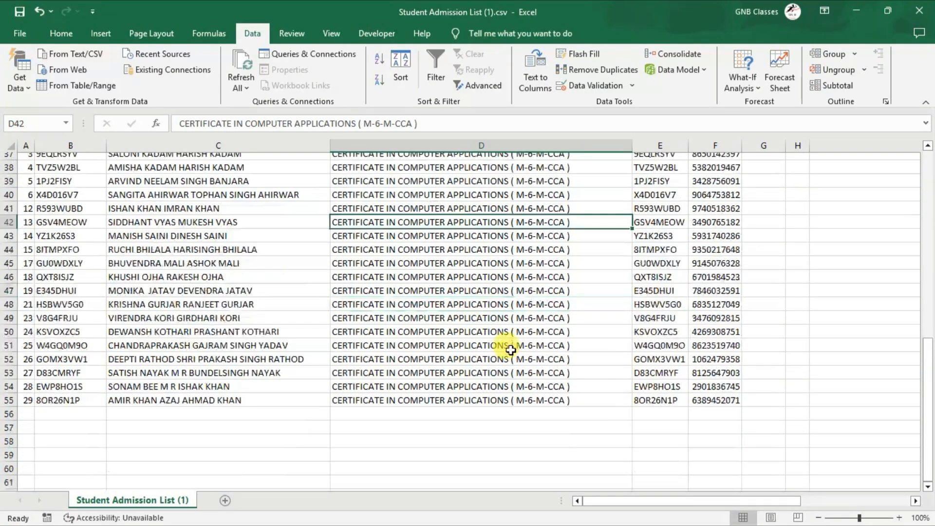
{"action": "scroll", "coordinate": [511, 351], "scroll_direction": "up", "scroll_amount": 14}
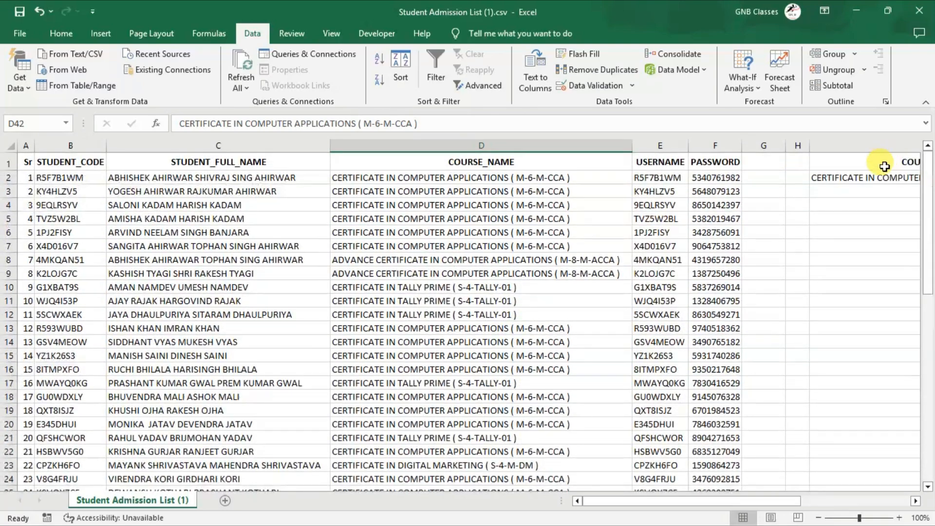
{"action": "left_click", "coordinate": [866, 178]}
{"action": "scroll", "coordinate": [529, 294], "scroll_direction": "down", "scroll_amount": 13}
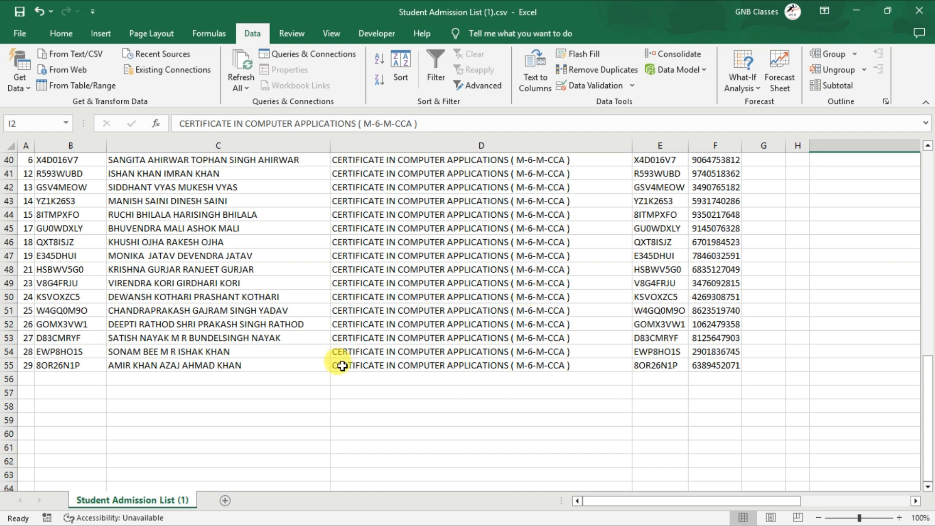
{"action": "scroll", "coordinate": [340, 363], "scroll_direction": "up", "scroll_amount": 13}
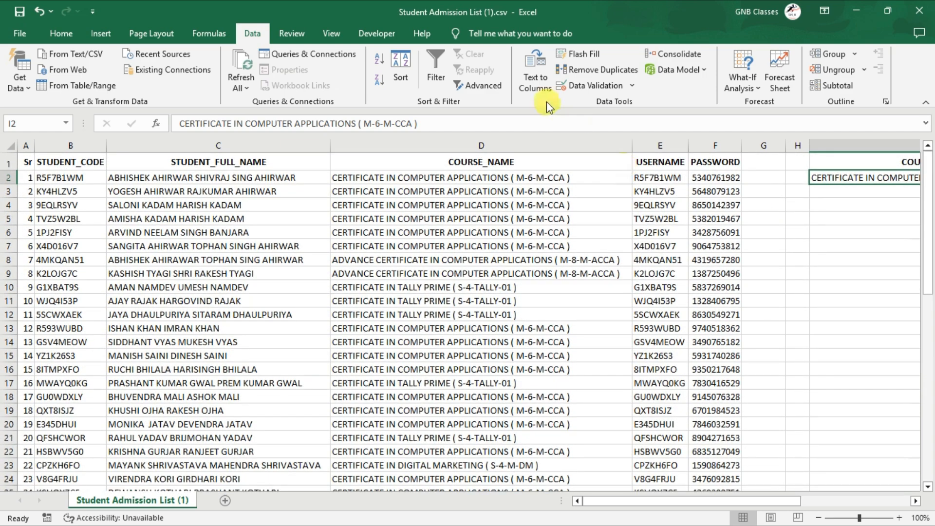
{"action": "left_click", "coordinate": [481, 87]}
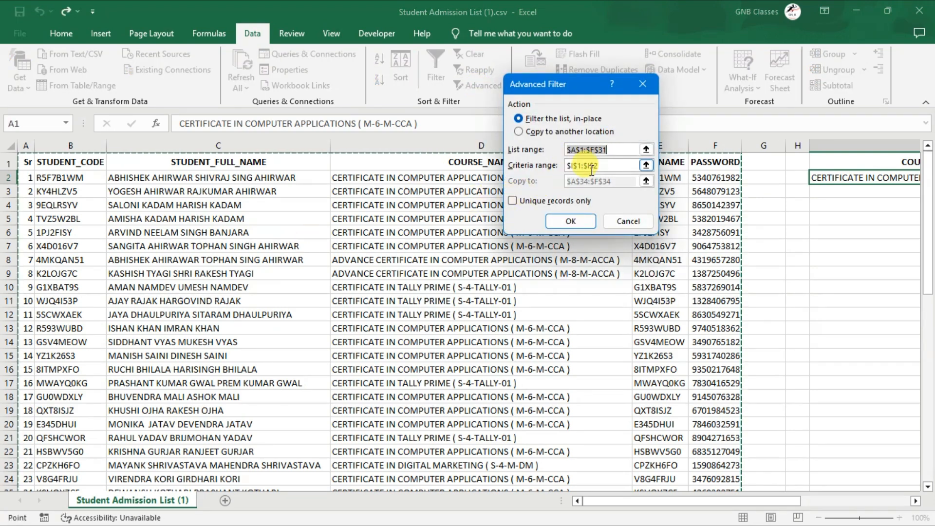
{"action": "left_click", "coordinate": [604, 165]}
{"action": "left_click", "coordinate": [541, 131]}
{"action": "left_click", "coordinate": [628, 181]}
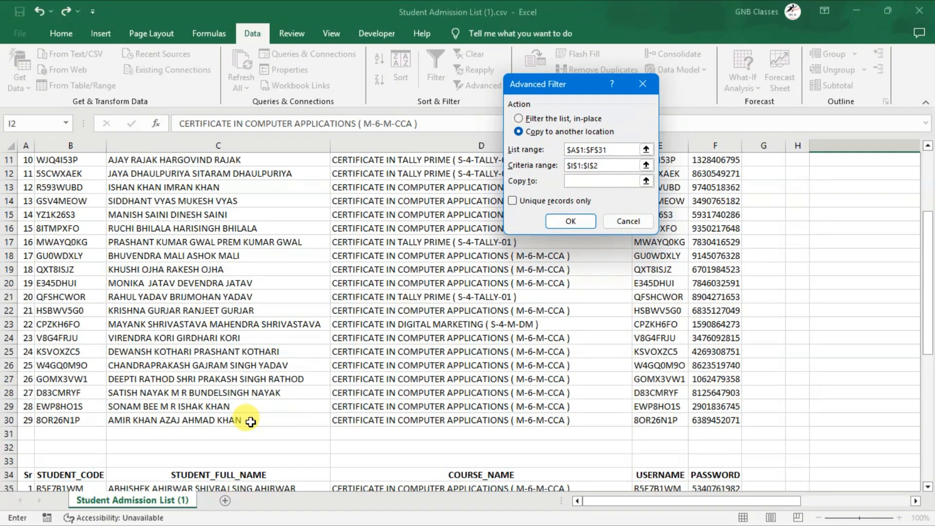
{"action": "key", "text": "Escape"}
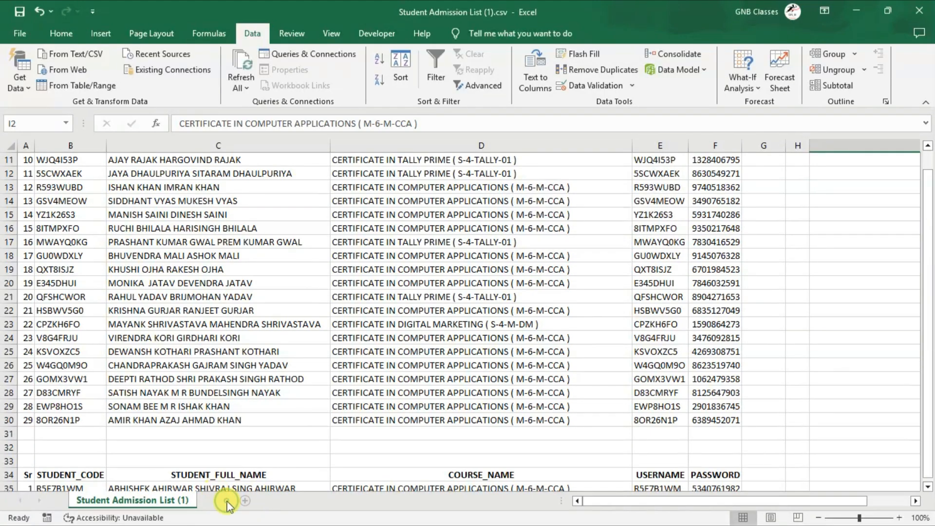
Add a blank worksheet to the workbook and return to the student list sheet
{"action": "left_click", "coordinate": [225, 500]}
{"action": "left_click", "coordinate": [170, 500]}
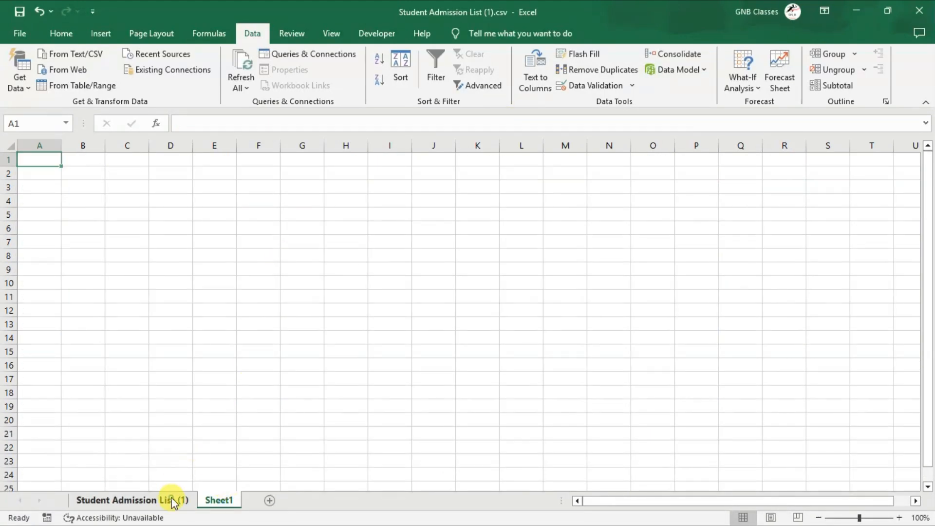
{"action": "scroll", "coordinate": [604, 265], "scroll_direction": "up", "scroll_amount": 4}
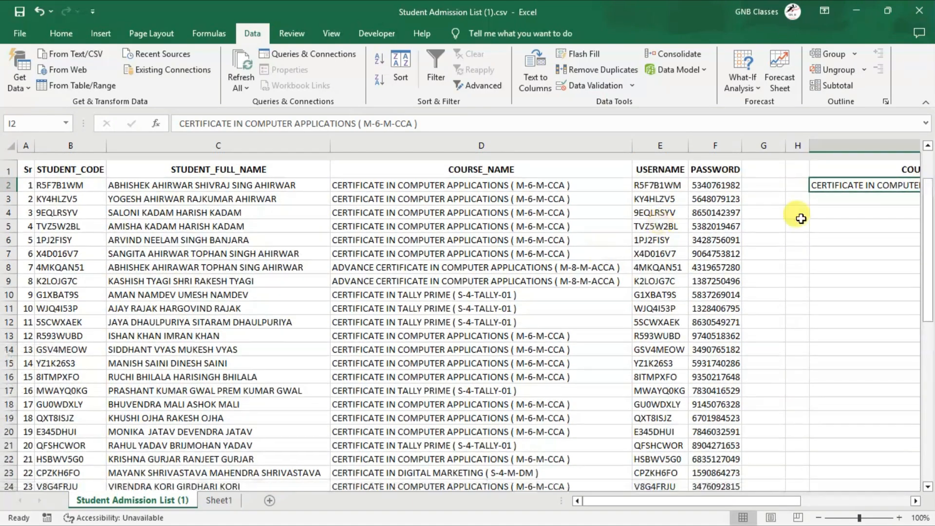
Try to run an Advanced Filter from the student list sheet, copying the results to cell A1 of Sheet1
{"action": "left_click", "coordinate": [502, 86]}
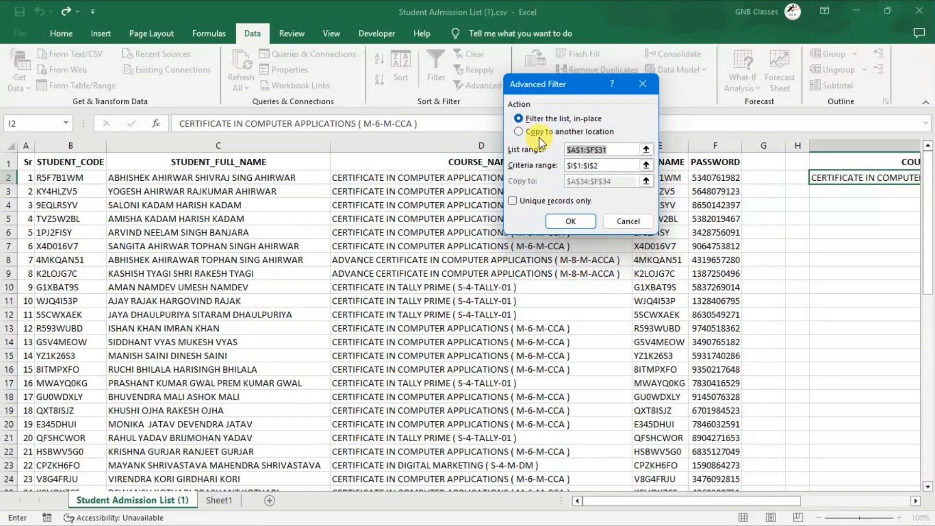
{"action": "left_click", "coordinate": [536, 132]}
{"action": "left_click", "coordinate": [624, 182]}
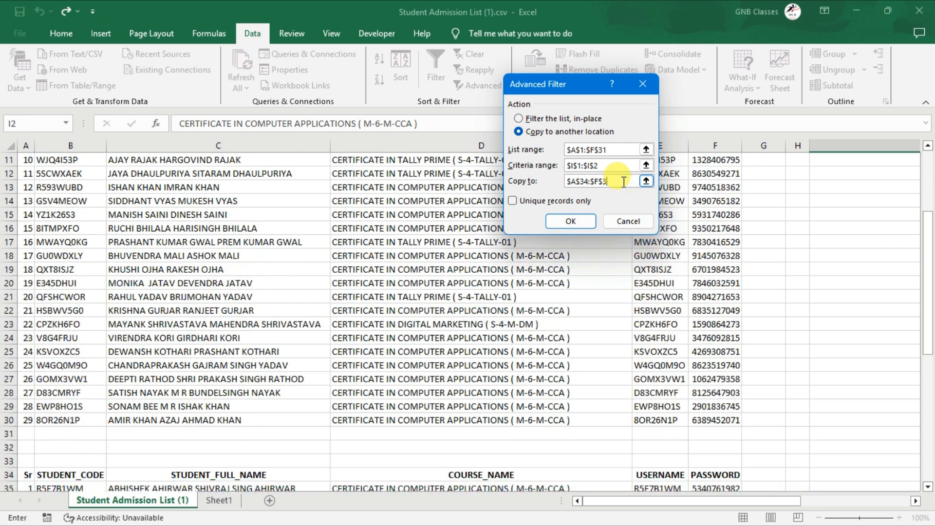
{"action": "left_click", "coordinate": [223, 502]}
{"action": "left_click", "coordinate": [45, 162]}
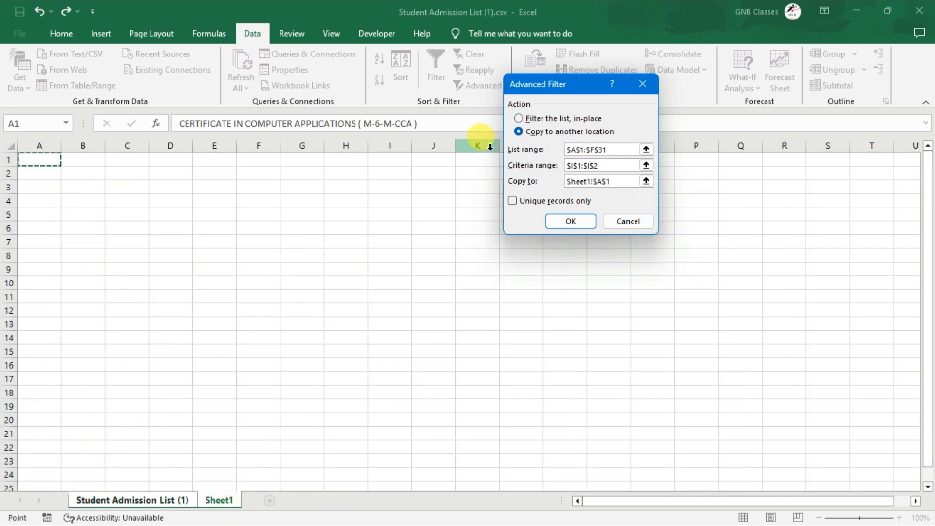
{"action": "left_click", "coordinate": [557, 220]}
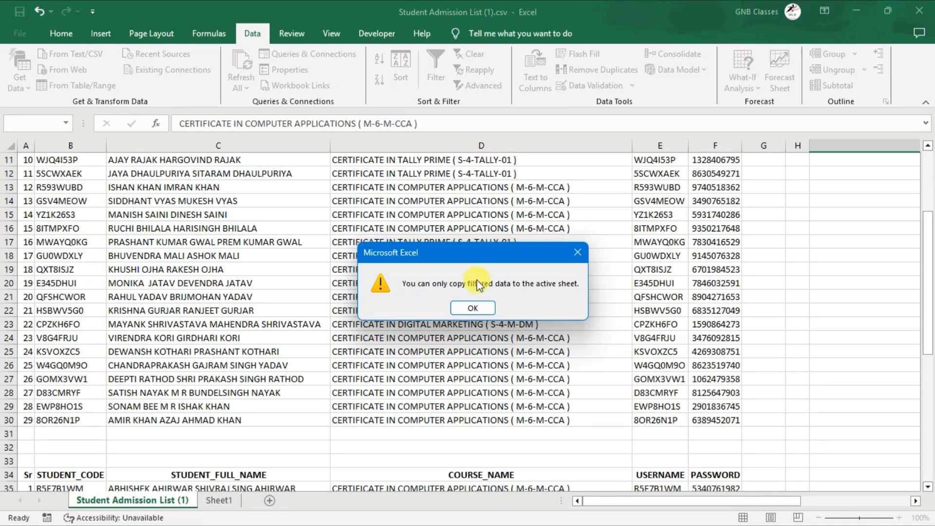
{"action": "left_click", "coordinate": [472, 308]}
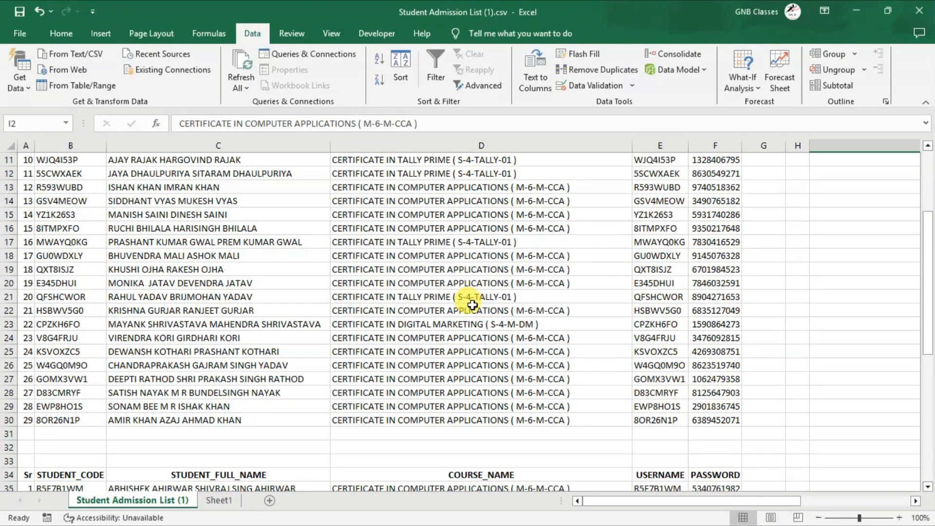
Start an Advanced Filter from Sheet1 with results copied to another location, using A1:F30 of the student list sheet as the list range
{"action": "left_click", "coordinate": [220, 502]}
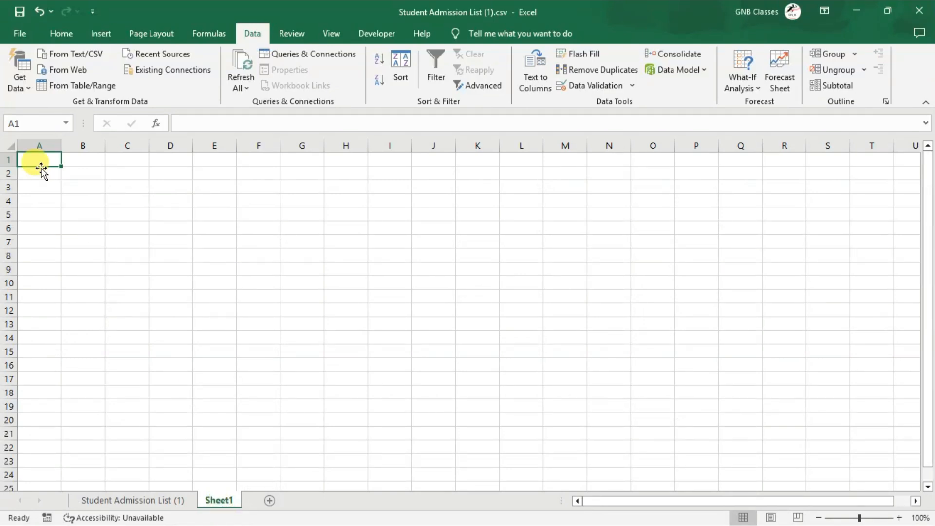
{"action": "left_click", "coordinate": [477, 88]}
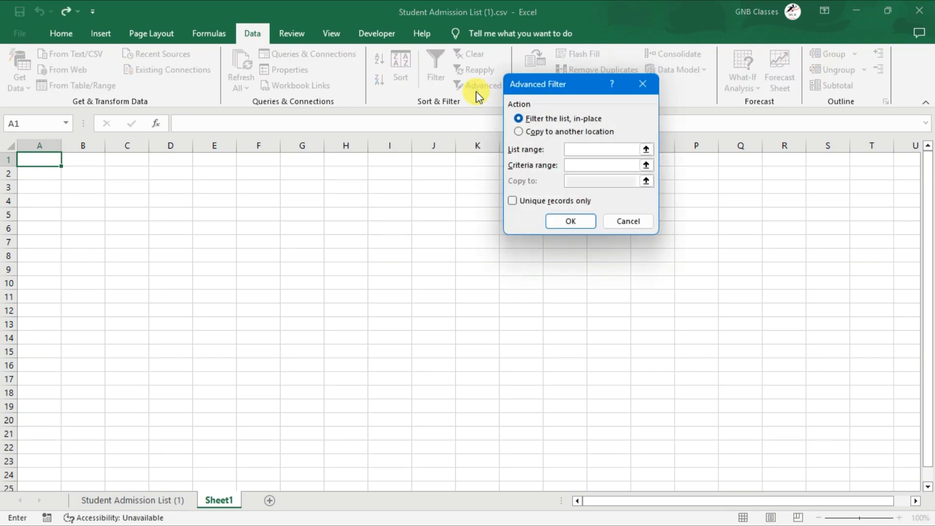
{"action": "left_click", "coordinate": [550, 133]}
{"action": "left_click", "coordinate": [589, 151]}
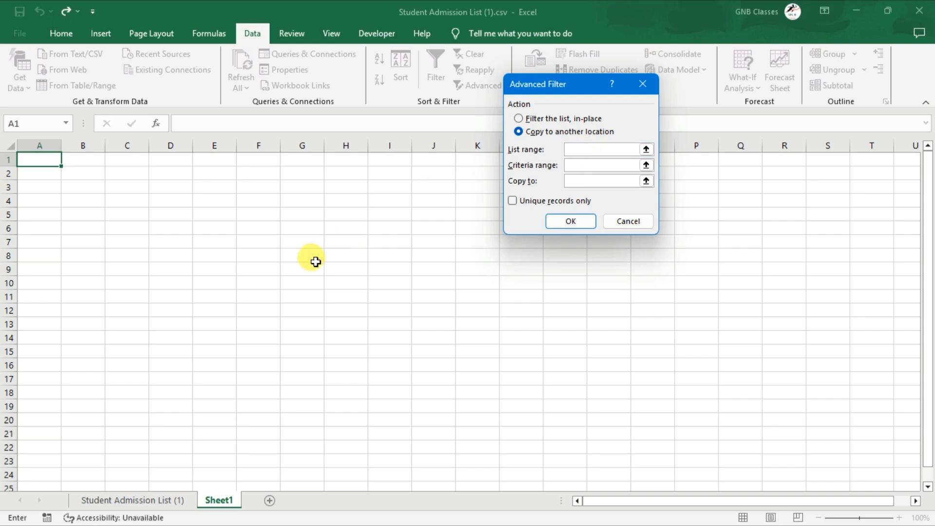
{"action": "left_click", "coordinate": [111, 500]}
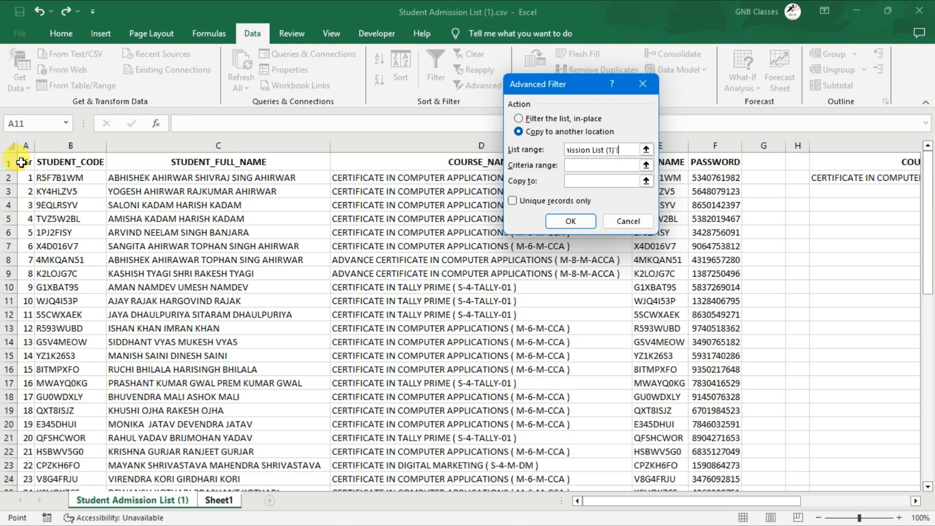
{"action": "left_click_drag", "start_coordinate": [24, 162], "coordinate": [735, 464]}
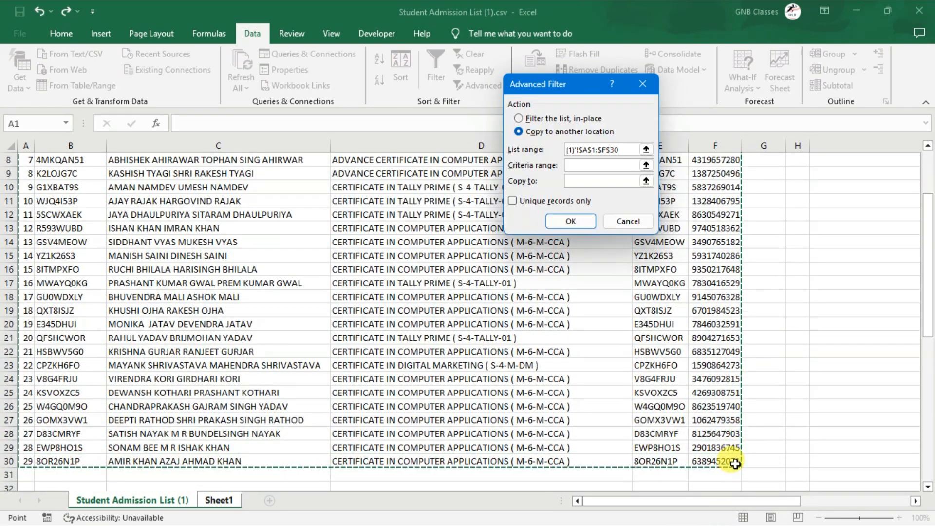
Set the filter's criteria range to I1:I2 on the student list sheet
{"action": "left_click", "coordinate": [583, 166]}
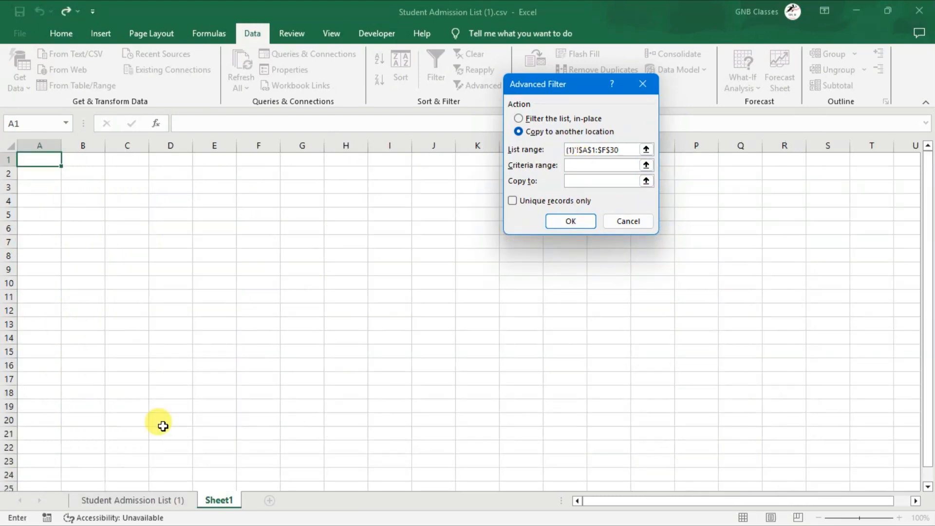
{"action": "left_click", "coordinate": [126, 508]}
{"action": "scroll", "coordinate": [758, 246], "scroll_direction": "up", "scroll_amount": 3}
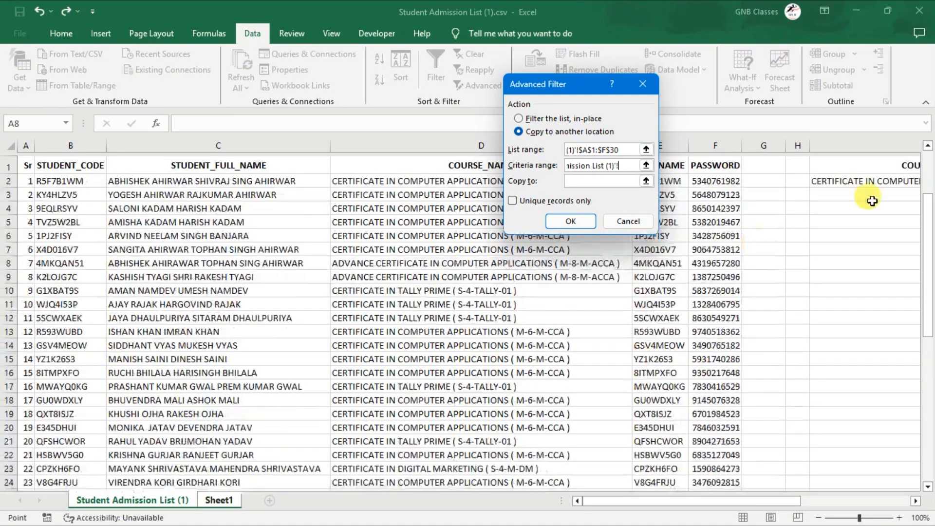
{"action": "left_click_drag", "start_coordinate": [895, 168], "coordinate": [894, 179]}
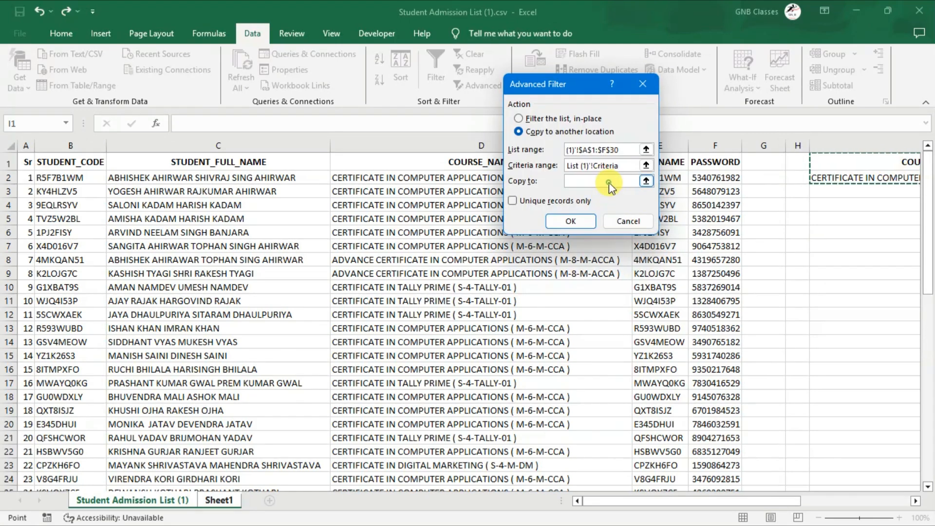
Set cell A1 of Sheet1 as the copy destination and run the Advanced Filter
{"action": "left_click", "coordinate": [607, 181]}
{"action": "left_click", "coordinate": [46, 160]}
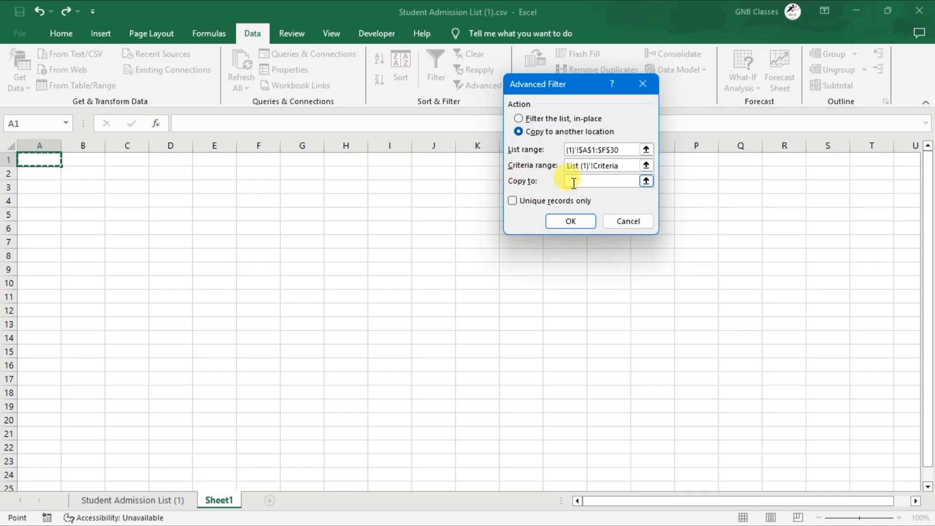
{"action": "left_click", "coordinate": [574, 221]}
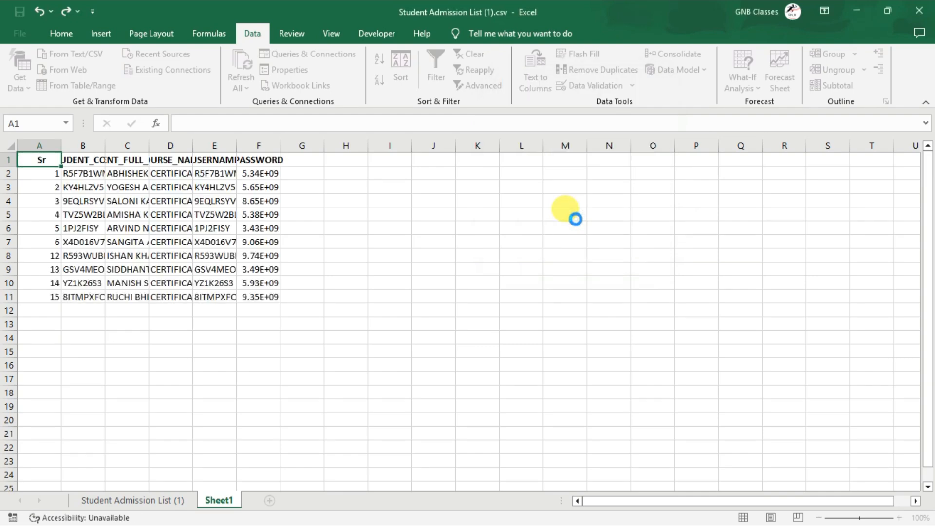
Auto-fit the widths of columns A to I on Sheet1 to their contents and deselect the columns
{"action": "mouse_move", "coordinate": [40, 146]}
{"action": "left_mouse_down"}
{"action": "mouse_move", "coordinate": [376, 165]}
{"action": "mouse_move", "coordinate": [390, 159]}
{"action": "left_mouse_up"}
{"action": "double_click", "coordinate": [281, 145]}
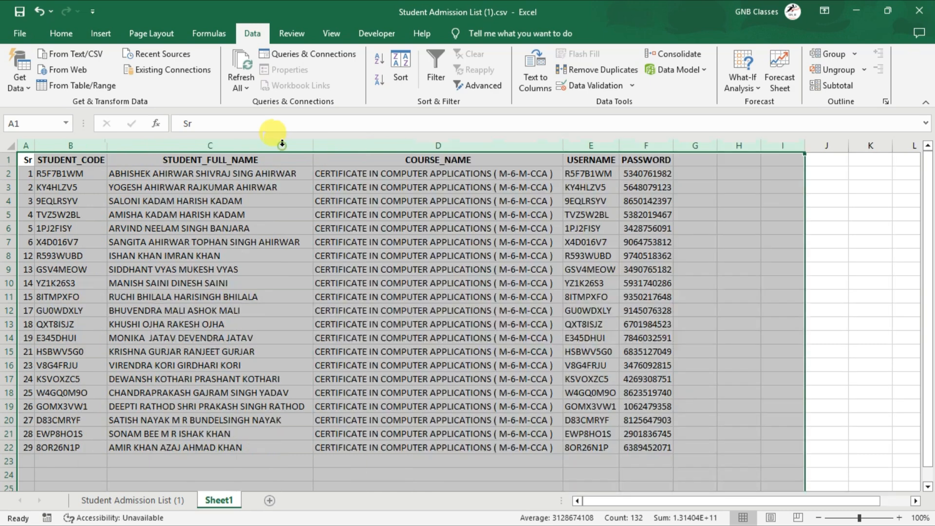
{"action": "left_click", "coordinate": [410, 226]}
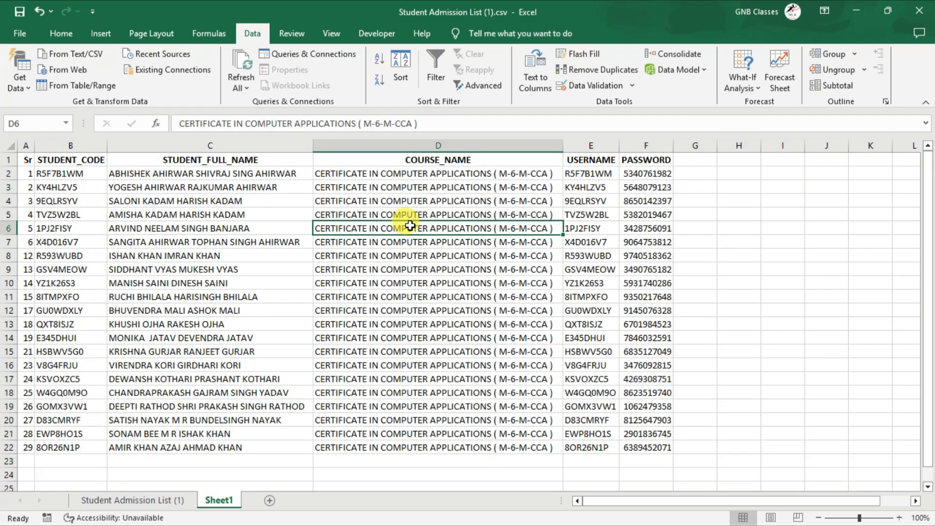